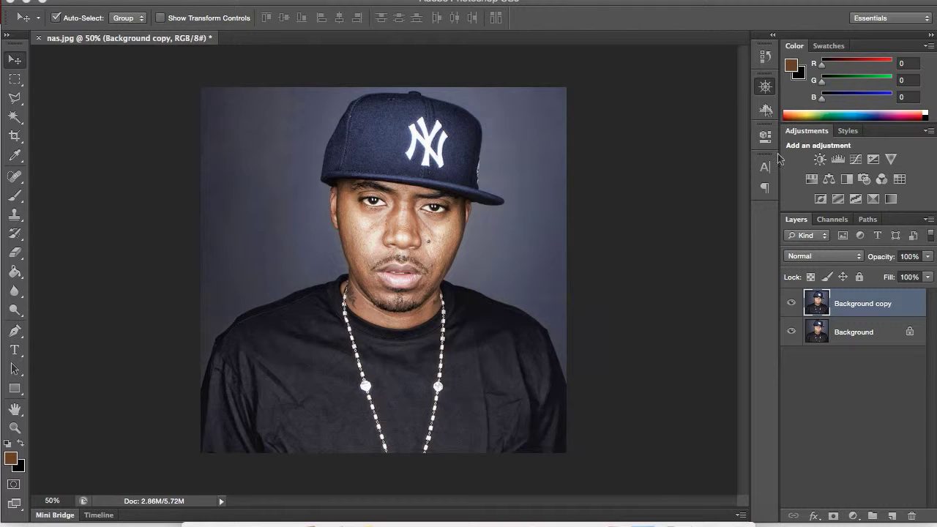
# Open nas.jpg with a Background copy layer, zoomed to about 142%
pyautogui.moveTo(669, 164); pyautogui.dragTo(691, 164)
# With the Pen tool in brown Shape mode, trace the face outline down the left side and jaw
pyautogui.scroll(3, 432, 141)
pyautogui.hscroll(3, 432, 140)
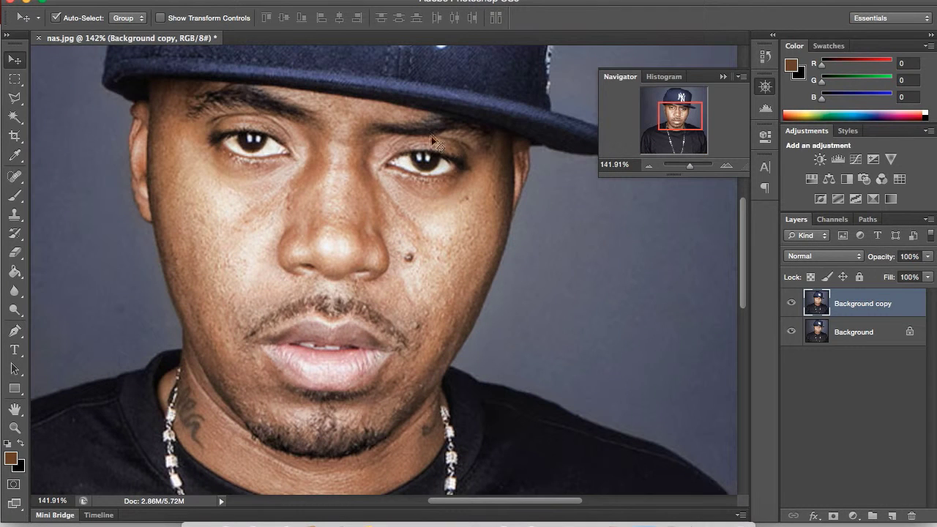
pyautogui.scroll(3, 154, 81)
pyautogui.hscroll(-2, 154, 80)
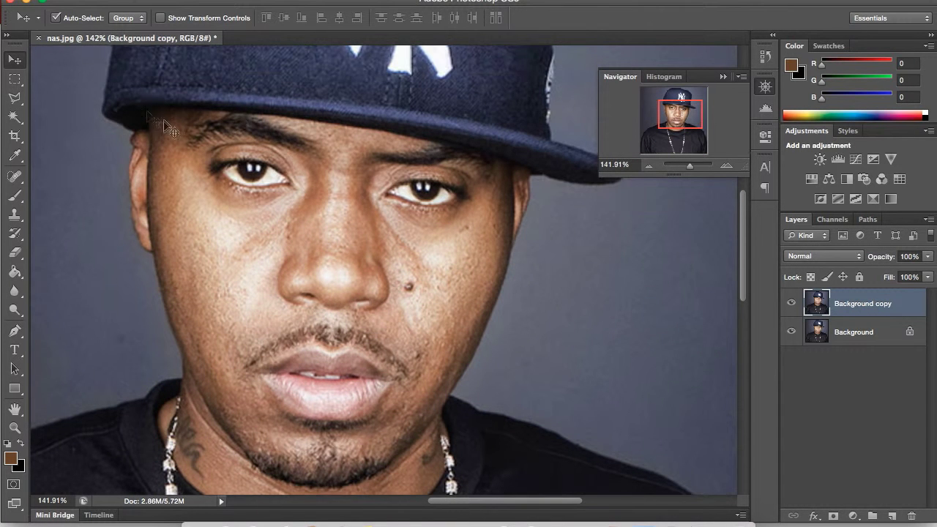
pyautogui.press('p')
pyautogui.hotkey('alt', '[')
pyautogui.click(167, 100)
pyautogui.click(167, 121)
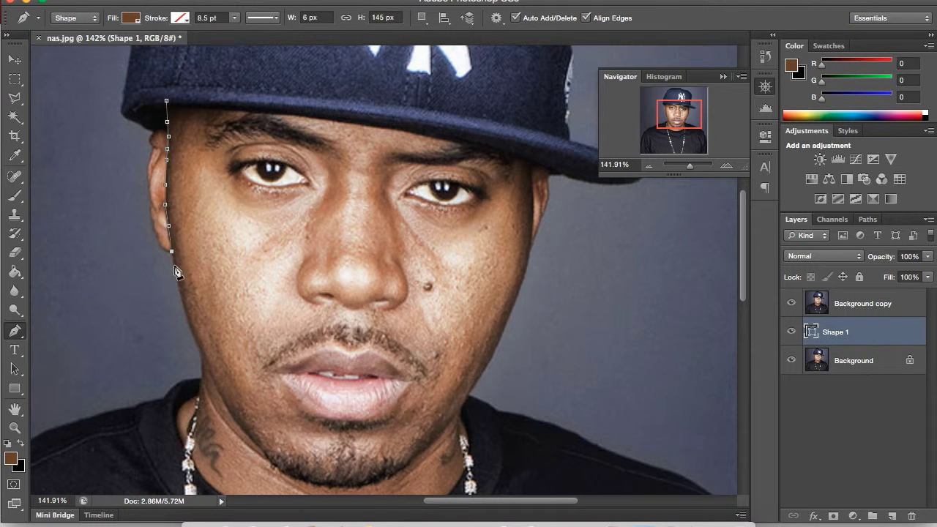
pyautogui.hscroll(-2, 177, 273)
pyautogui.scroll(5, 304, 344)
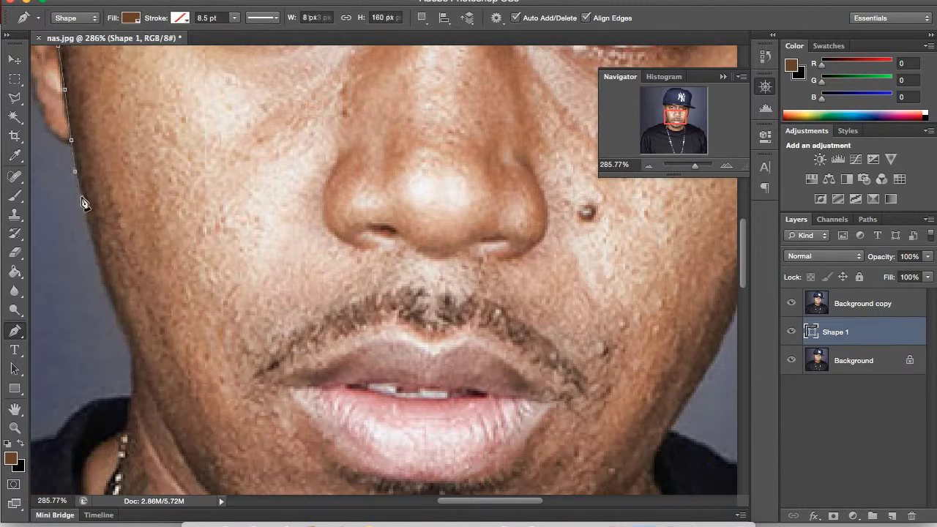
pyautogui.click(117, 320)
pyautogui.click(136, 360)
# Continue the face outline with anchors up the right jaw
pyautogui.scroll(-5, 176, 335)
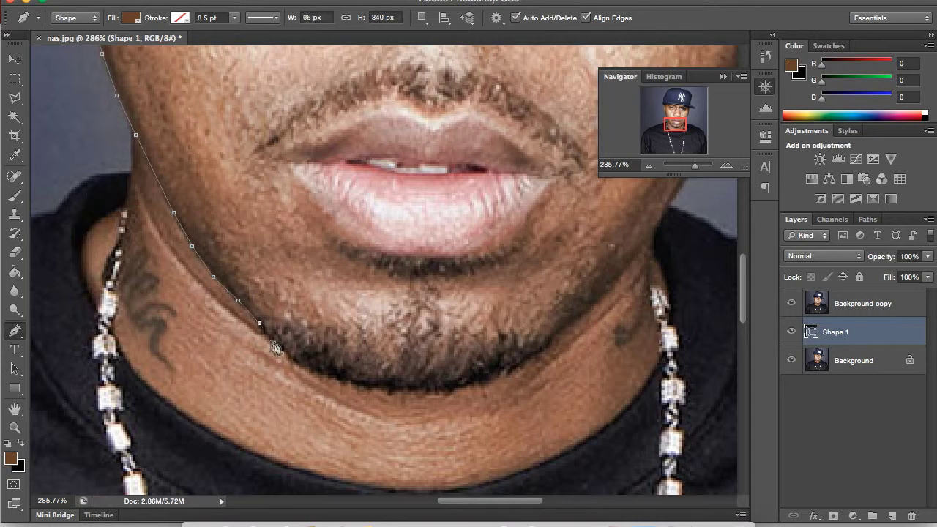
pyautogui.scroll(2, 579, 408)
pyautogui.scroll(2, 579, 407)
pyautogui.click(562, 490)
pyautogui.click(603, 458)
pyautogui.click(639, 411)
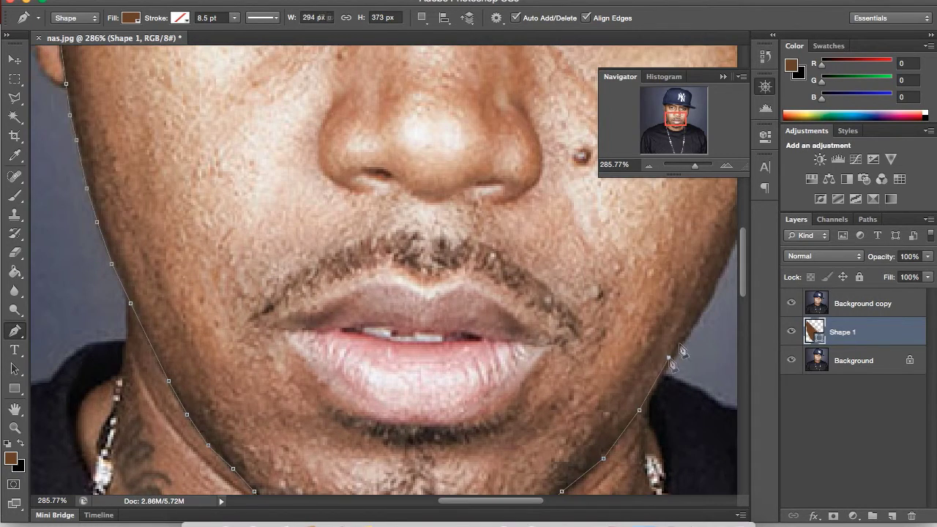
pyautogui.click(707, 302)
# Close Shape 1 near the right temple and start Shape 2 at the left ear
pyautogui.scroll(2, 681, 352)
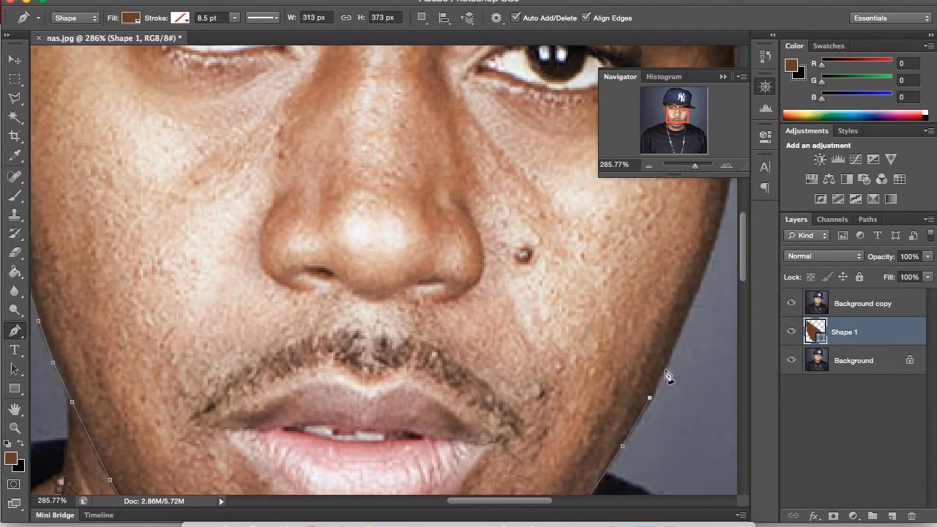
pyautogui.scroll(2, 707, 275)
pyautogui.hscroll(2, 707, 275)
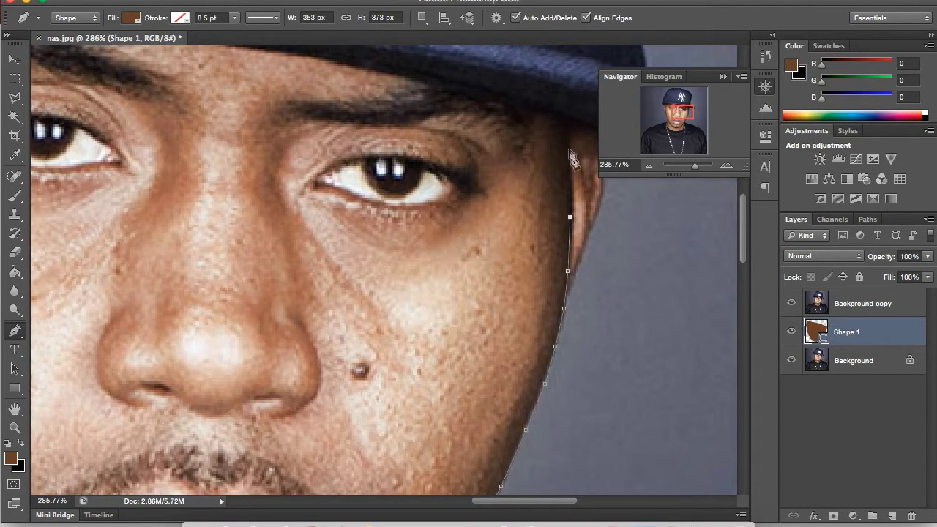
pyautogui.scroll(3, 570, 155)
pyautogui.hscroll(-3, 73, 251)
pyautogui.click(174, 227)
pyautogui.click(10, 458)
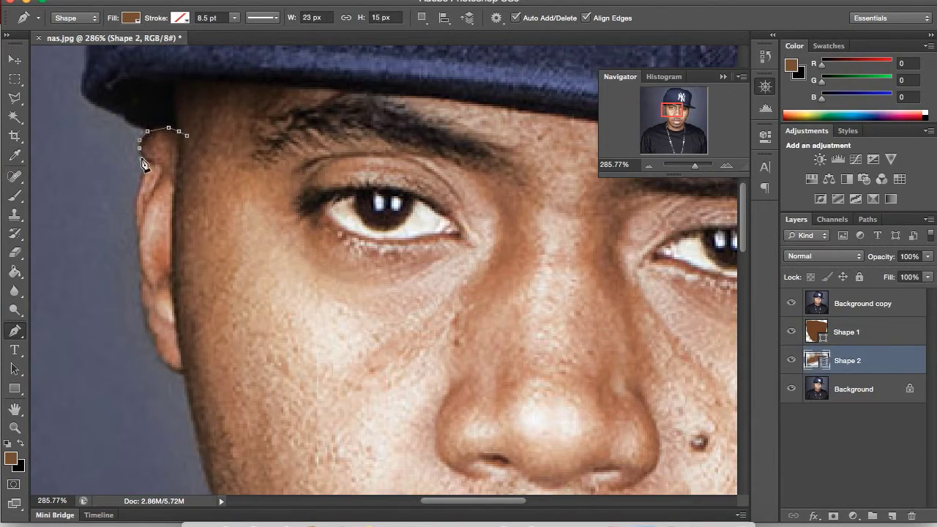
# Curve the ear shape downward and start a brown shape along the cheek edge
pyautogui.moveTo(136, 212); pyautogui.dragTo(138, 233)
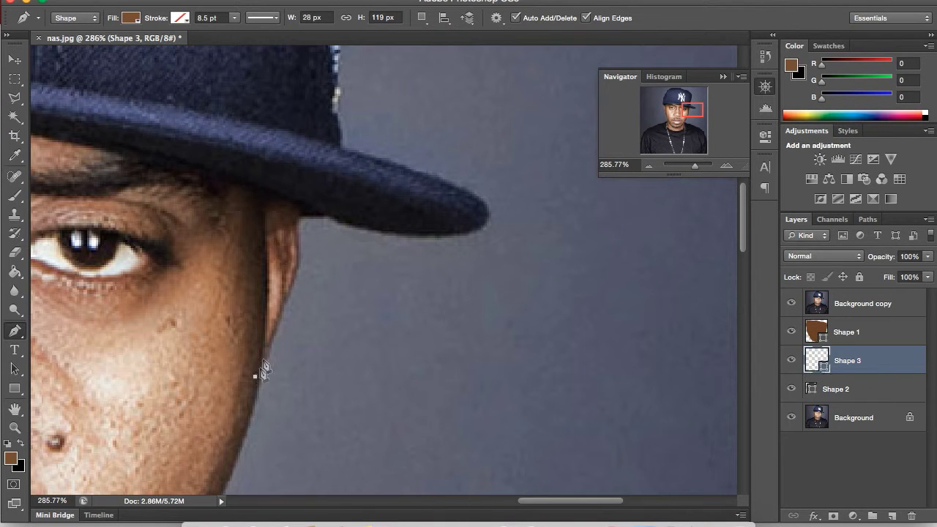
pyautogui.click(265, 351)
pyautogui.click(273, 332)
pyautogui.click(283, 305)
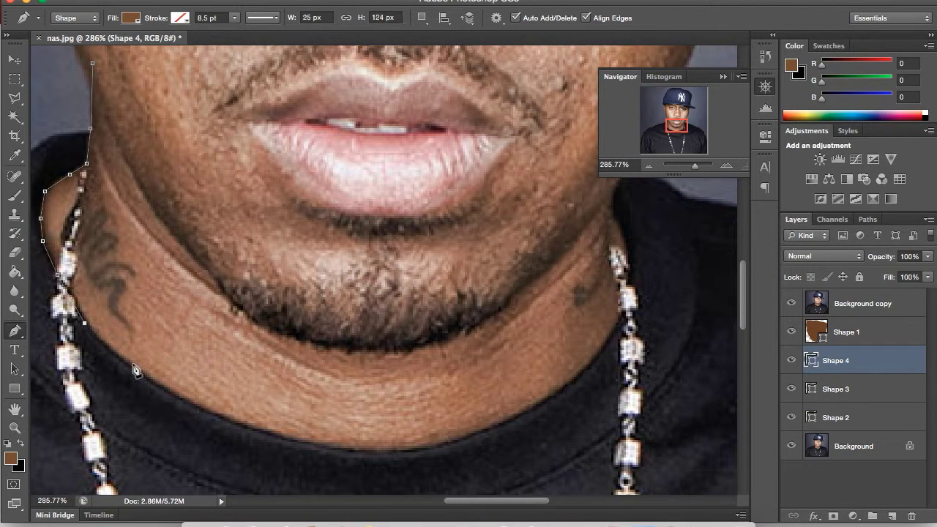
# Trace the brown neck shape down to the collar and across it, closing it
pyautogui.click(212, 412)
pyautogui.click(292, 439)
pyautogui.click(352, 450)
pyautogui.click(438, 446)
pyautogui.click(477, 433)
pyautogui.click(521, 411)
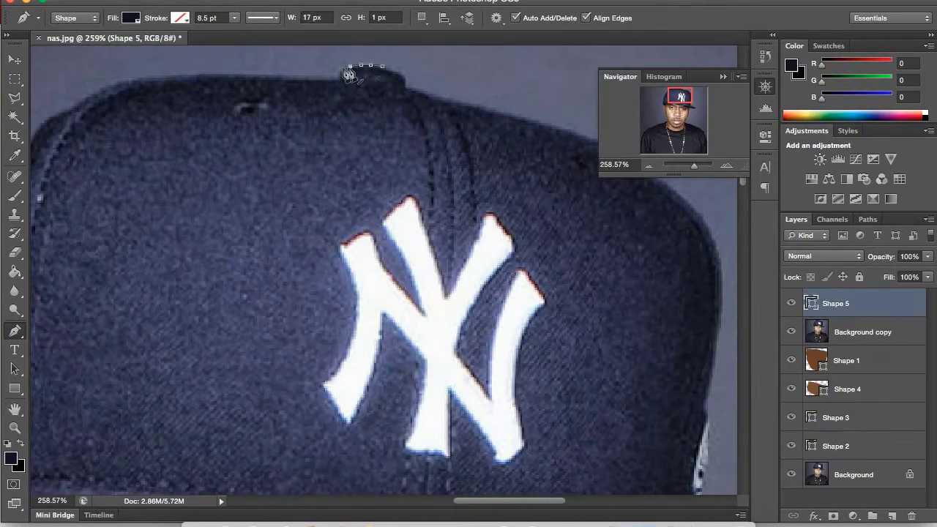
# Start navy Shape 6 along the cap top and left edge, removing misplaced anchors
pyautogui.click(323, 79)
pyautogui.click(310, 79)
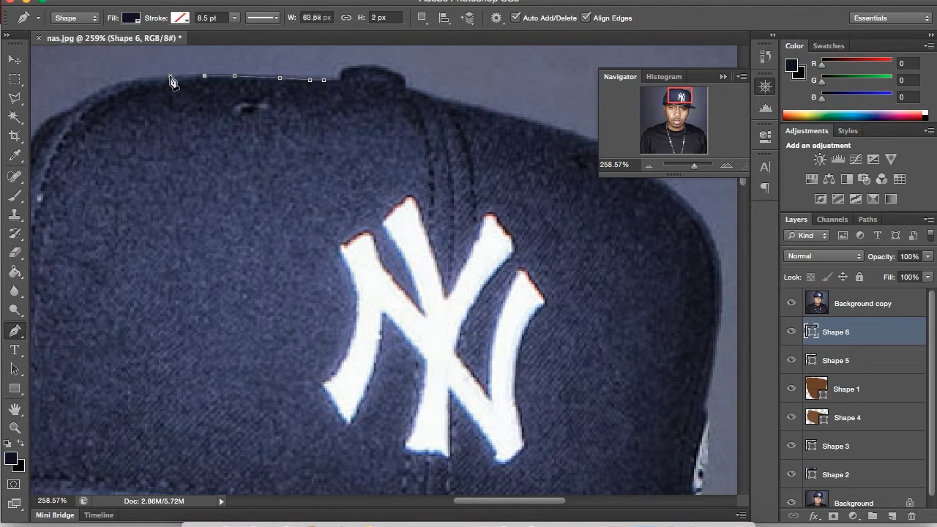
pyautogui.click(67, 111)
pyautogui.hscroll(-5, 65, 115)
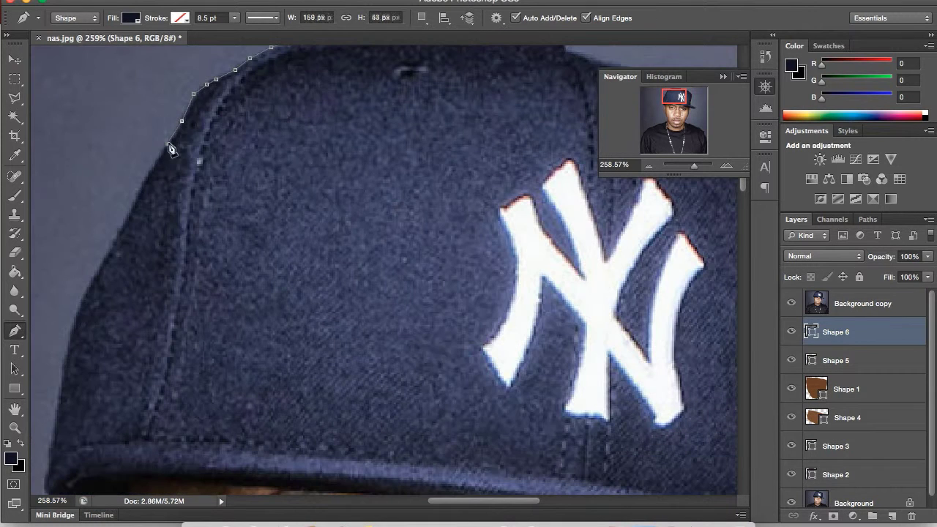
pyautogui.click(110, 245)
pyautogui.click(93, 274)
pyautogui.click(81, 299)
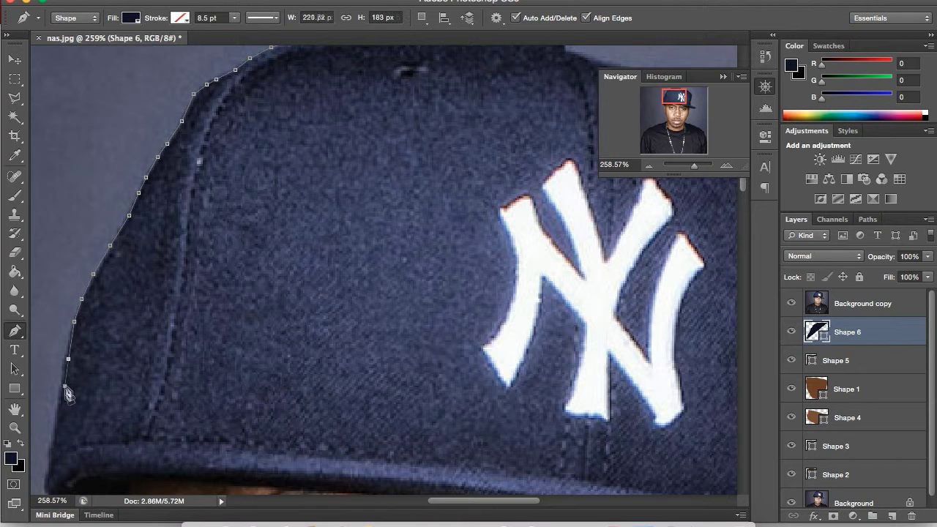
pyautogui.hotkey('ctrl', 'alt', 'z')
pyautogui.hotkey('ctrl', 'alt', 'z')
pyautogui.hotkey('ctrl', 'alt', 'z')
# Trace the cap's lower edge and the underside of the brim
pyautogui.click(59, 422)
pyautogui.scroll(-3, 58, 461)
pyautogui.hscroll(-10, 329, 457)
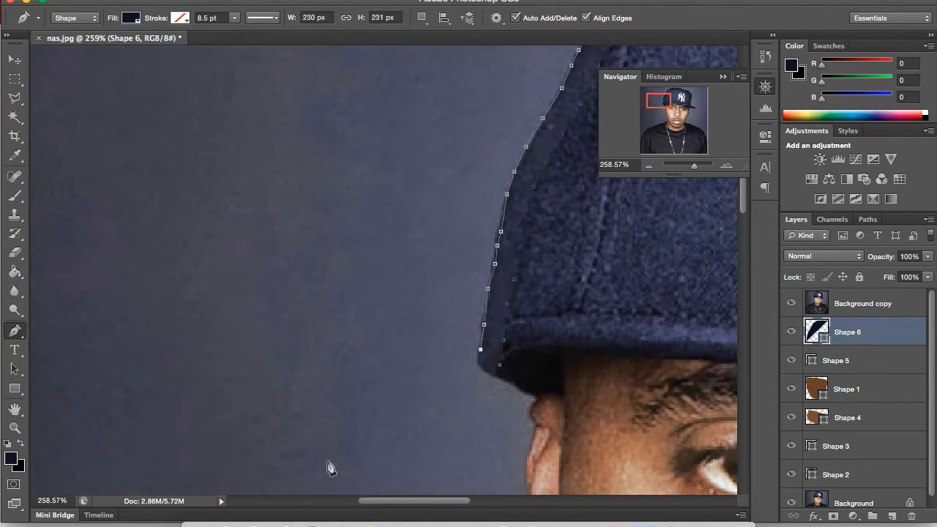
pyautogui.click(477, 358)
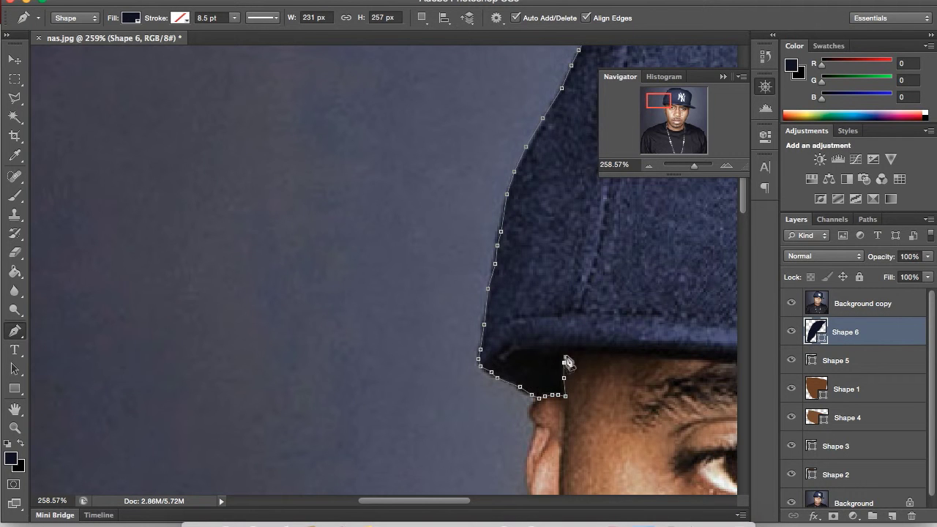
pyautogui.hscroll(5, 472, 366)
pyautogui.click(639, 378)
pyautogui.click(679, 383)
pyautogui.hscroll(5, 680, 391)
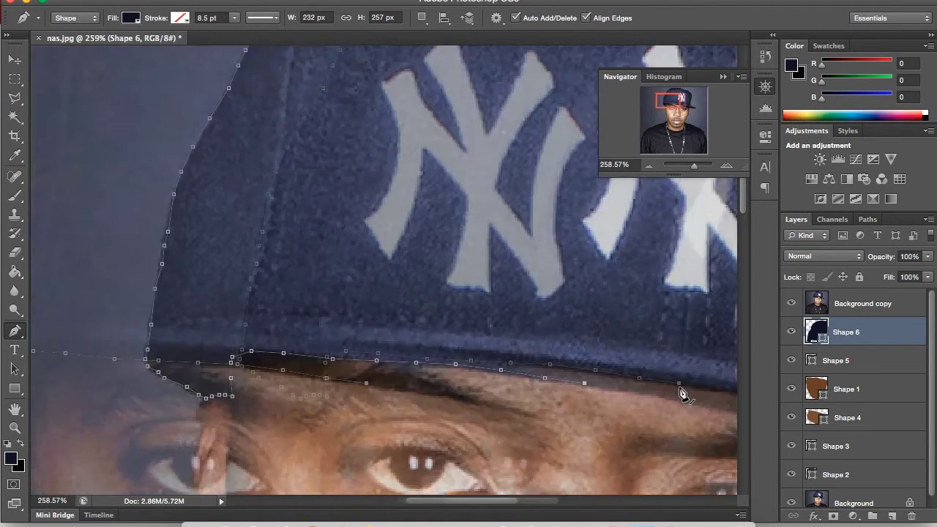
pyautogui.hscroll(4, 679, 391)
pyautogui.click(290, 393)
# Continue the outline around the brim tip and close the cap shape
pyautogui.click(562, 473)
pyautogui.scroll(-2, 564, 476)
pyautogui.click(577, 397)
pyautogui.click(590, 396)
pyautogui.click(605, 401)
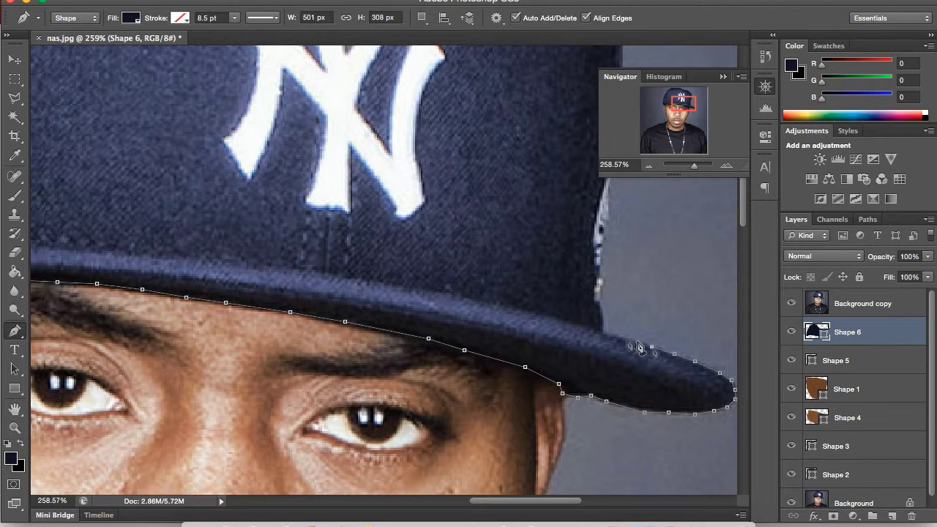
pyautogui.scroll(3, 613, 403)
pyautogui.scroll(5, 610, 292)
pyautogui.click(614, 435)
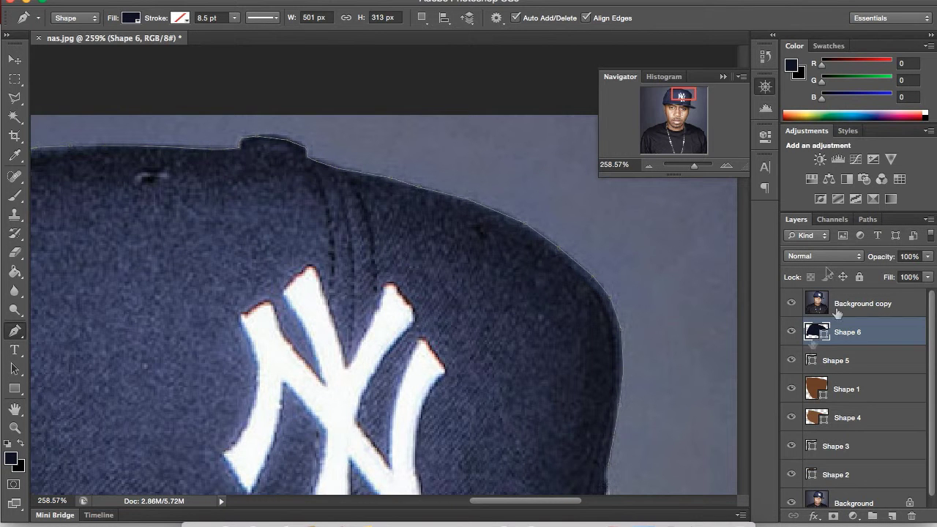
# Hide Background copy and Shape 5, and add Layer 1 above Background
pyautogui.click(790, 302)
pyautogui.hotkey('ctrl', '-')
pyautogui.click(863, 303)
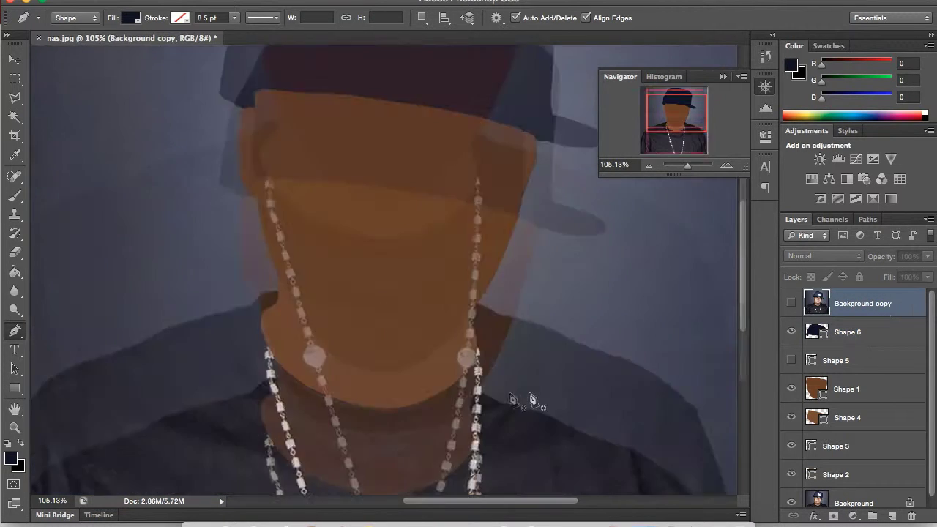
pyautogui.click(856, 502)
pyautogui.click(892, 515)
# Fill Layer 1 with pure white using the Paint Bucket
pyautogui.press('g')
pyautogui.click(10, 458)
pyautogui.click(138, 300)
pyautogui.press('Return')
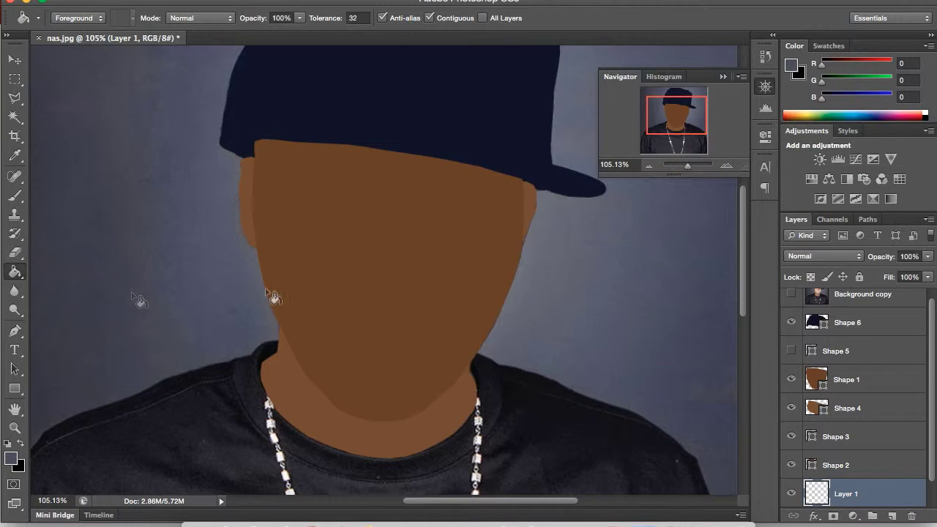
pyautogui.click(273, 297)
pyautogui.click(10, 458)
pyautogui.moveTo(742, 237); pyautogui.dragTo(742, 101)
pyautogui.click(854, 92)
pyautogui.click(371, 318)
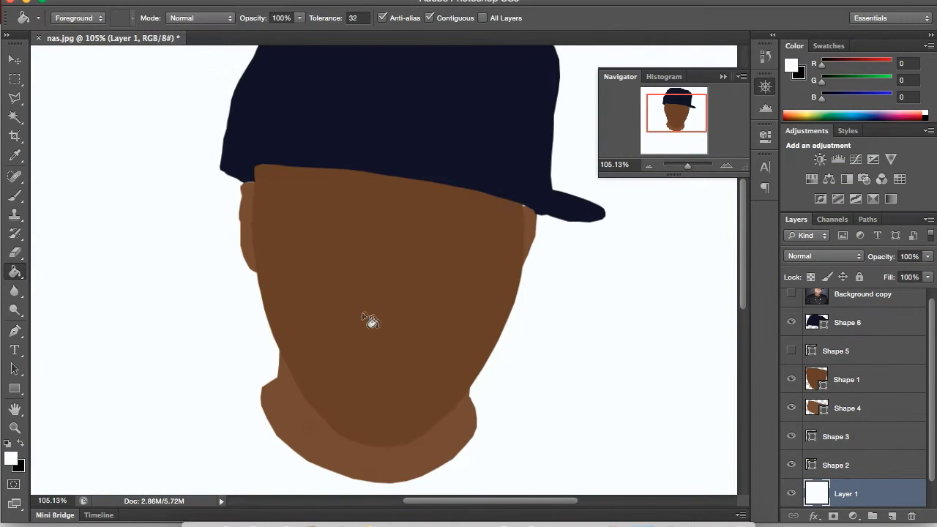
# Show the Background copy reference photo again
pyautogui.press('v')
pyautogui.click(791, 294)
pyautogui.click(791, 293)
pyautogui.click(791, 293)
pyautogui.click(791, 293)
pyautogui.click(10, 458)
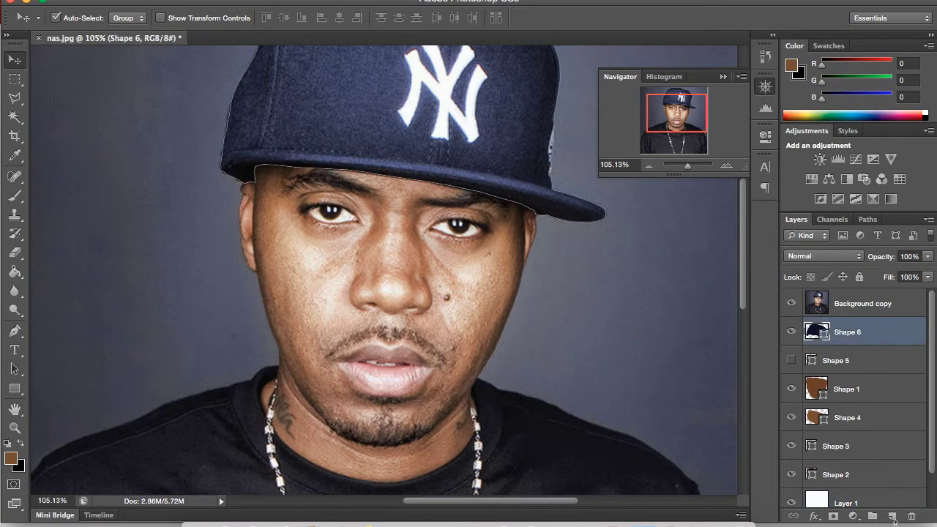
# Add a new layer and trace the darker brown shading Shape 7 across cheeks and nose
pyautogui.click(891, 515)
pyautogui.press('p')
pyautogui.moveTo(364, 233); pyautogui.dragTo(373, 228)
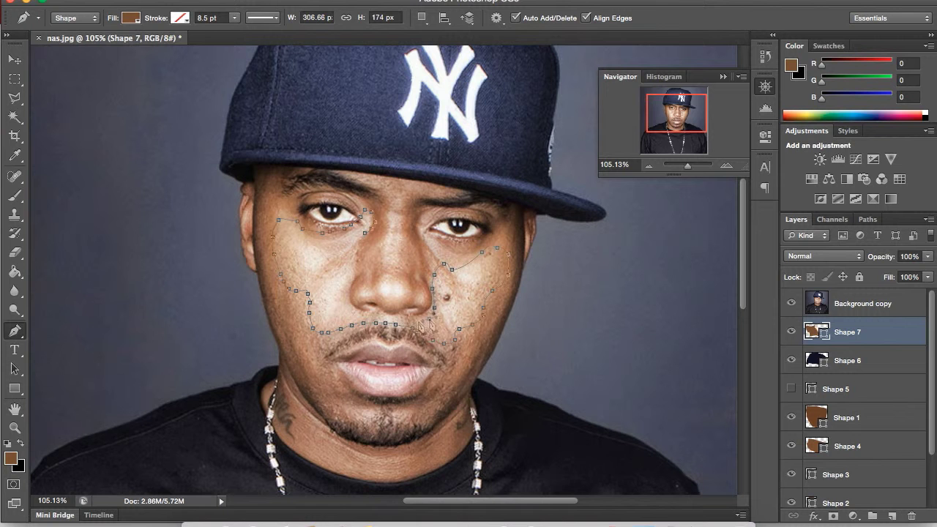
# Hide the photo and rearrange the shading shape and Background copy layers
pyautogui.click(791, 303)
pyautogui.click(862, 303)
pyautogui.click(847, 331)
pyautogui.moveTo(862, 303); pyautogui.dragTo(859, 332)
pyautogui.click(860, 332)
# Show the photo again and set the shape fill to black for the eyebrow
pyautogui.click(834, 302)
pyautogui.click(790, 303)
pyautogui.doubleClick(791, 303)
pyautogui.click(791, 303)
pyautogui.click(790, 303)
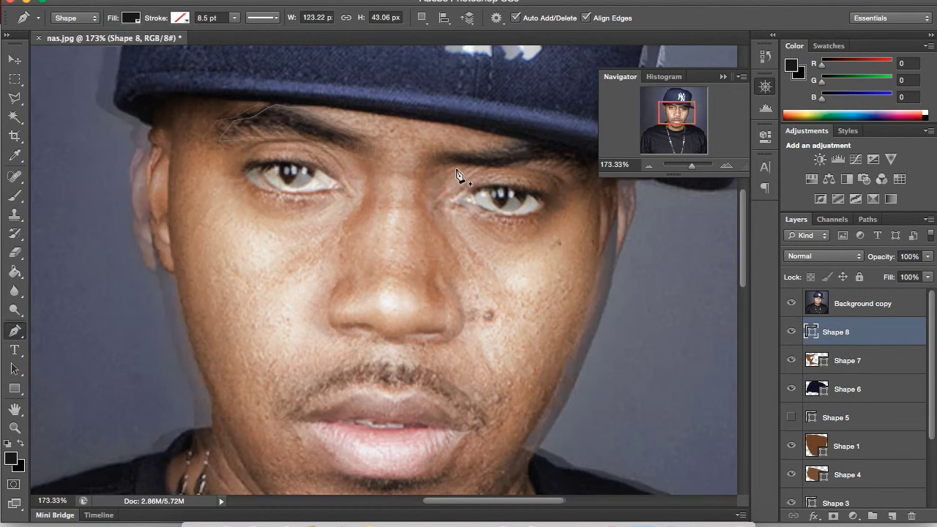
# Draw the second black eyebrow as Shape 9 and start a small brown mole Shape 10
pyautogui.hscroll(5, 373, 162)
pyautogui.click(294, 155)
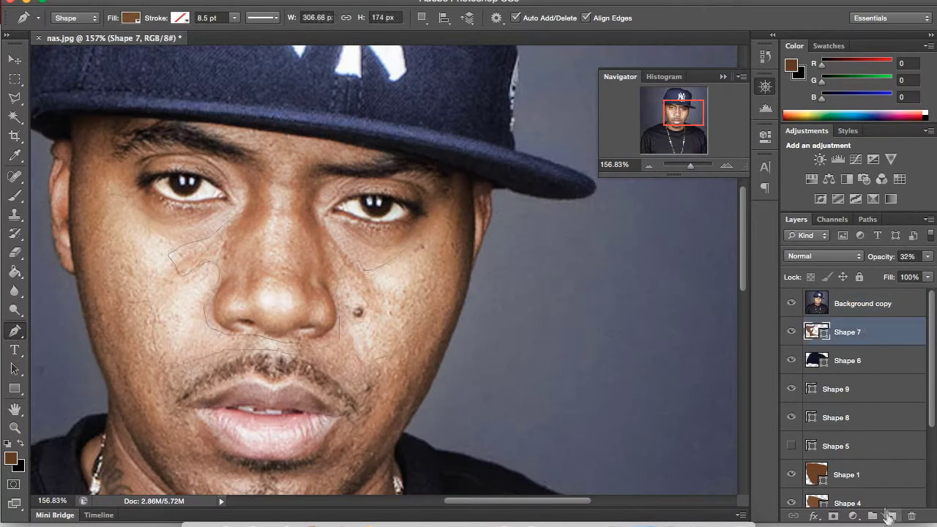
pyautogui.click(356, 309)
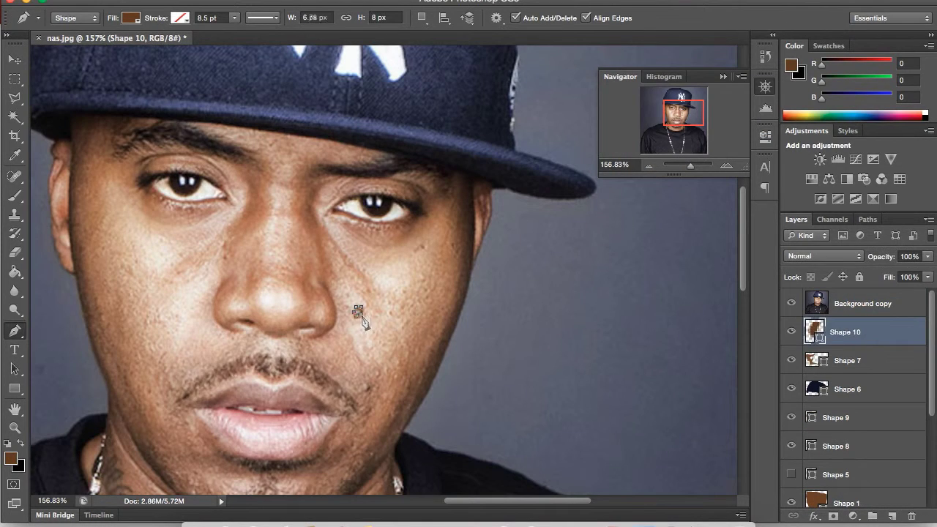
# Check the mole against the photo, hide Shape 7, and add an empty Layer 2
pyautogui.click(790, 303)
pyautogui.click(790, 303)
pyautogui.click(790, 303)
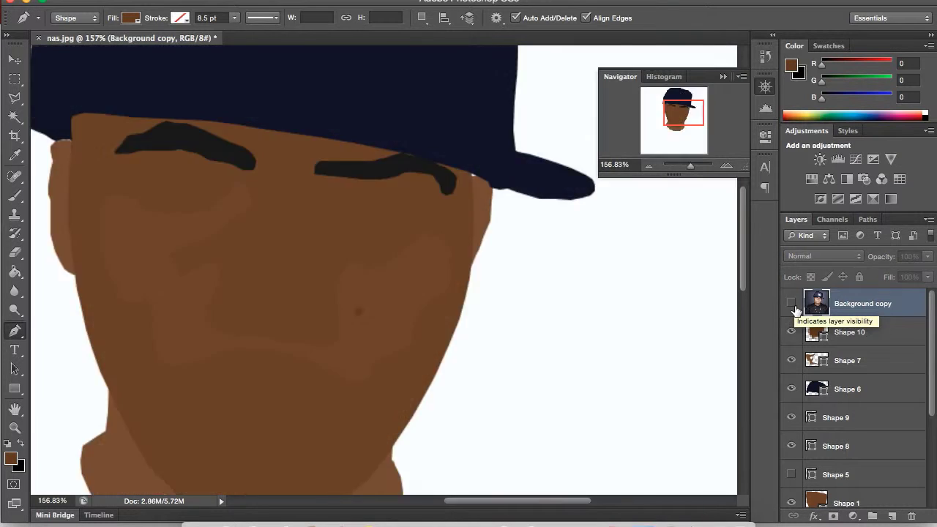
pyautogui.click(790, 303)
pyautogui.click(790, 360)
pyautogui.click(790, 303)
# Trace brown Shape 11 down the left side of the face toward the chin
pyautogui.click(129, 117)
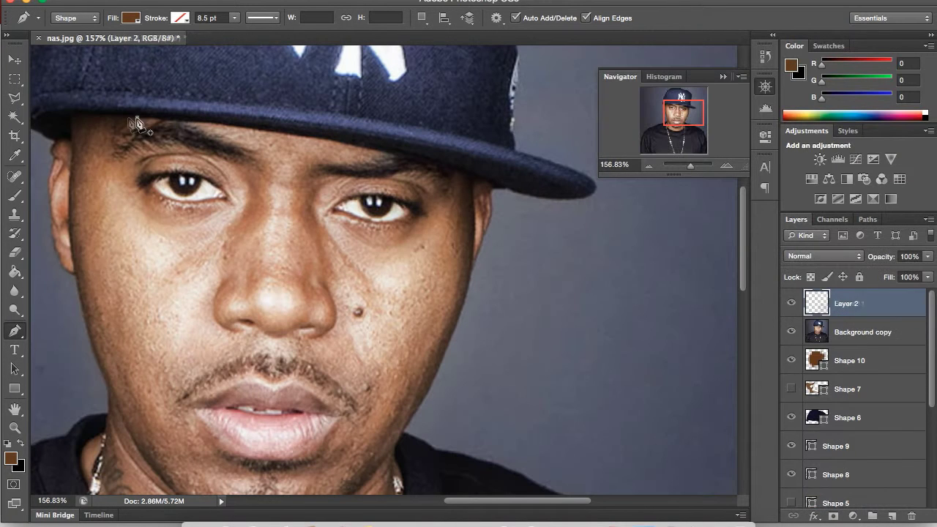
pyautogui.click(71, 116)
pyautogui.click(71, 176)
pyautogui.click(110, 248)
pyautogui.click(114, 355)
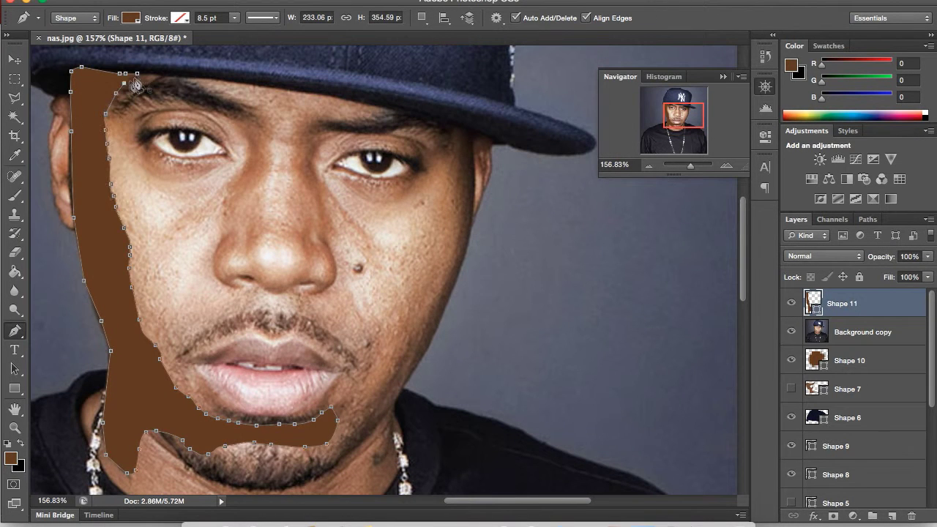
# Show the Background copy photo over the painting and add a new empty layer for the nose
pyautogui.moveTo(849, 332); pyautogui.dragTo(849, 303)
pyautogui.click(863, 303)
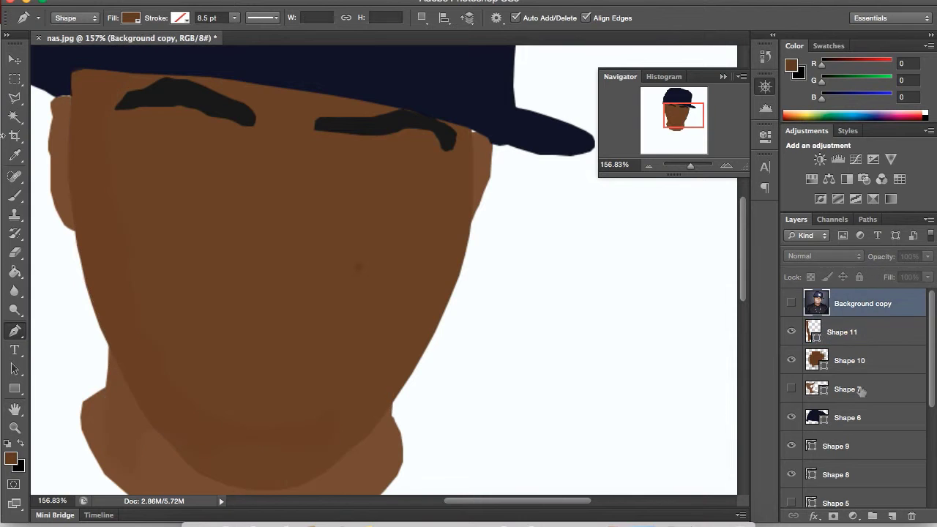
pyautogui.press('v')
pyautogui.click(790, 303)
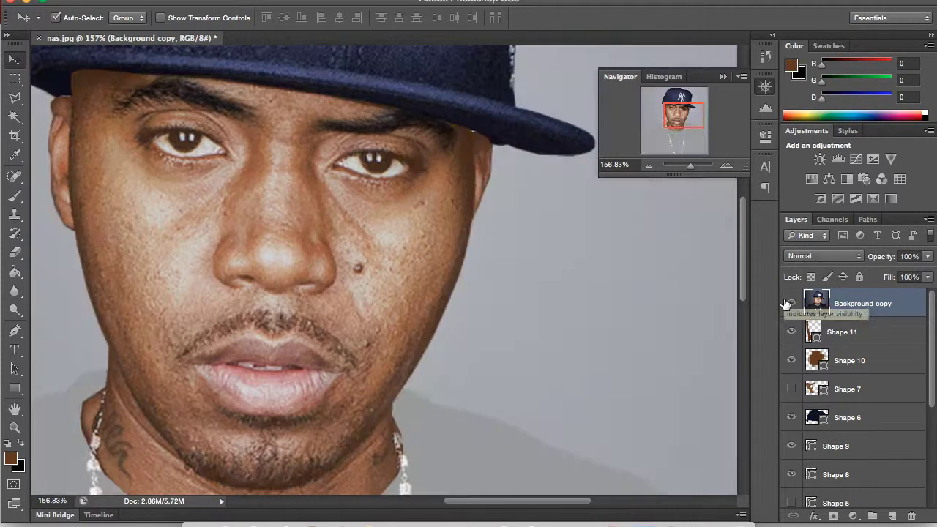
pyautogui.hotkey('ctrl', 'shift', 'alt', 'n')
pyautogui.press('t')
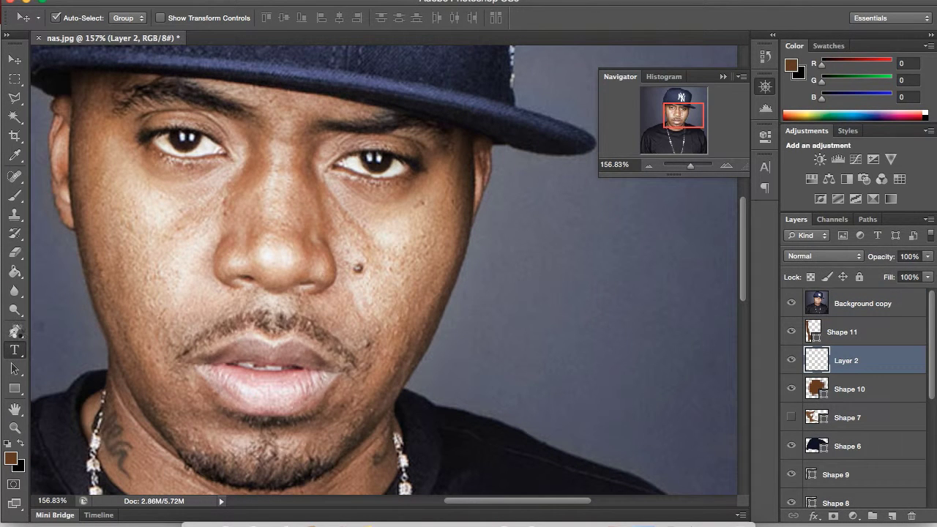
pyautogui.press('p')
pyautogui.scroll(3, 236, 270)
# Trace a Pen shape for the shading beside the nose wing and under the nostril
pyautogui.click(428, 214)
pyautogui.click(393, 192)
pyautogui.click(371, 193)
pyautogui.click(380, 249)
pyautogui.click(329, 295)
pyautogui.click(305, 290)
pyautogui.click(292, 265)
pyautogui.click(282, 255)
pyautogui.click(262, 257)
pyautogui.click(249, 264)
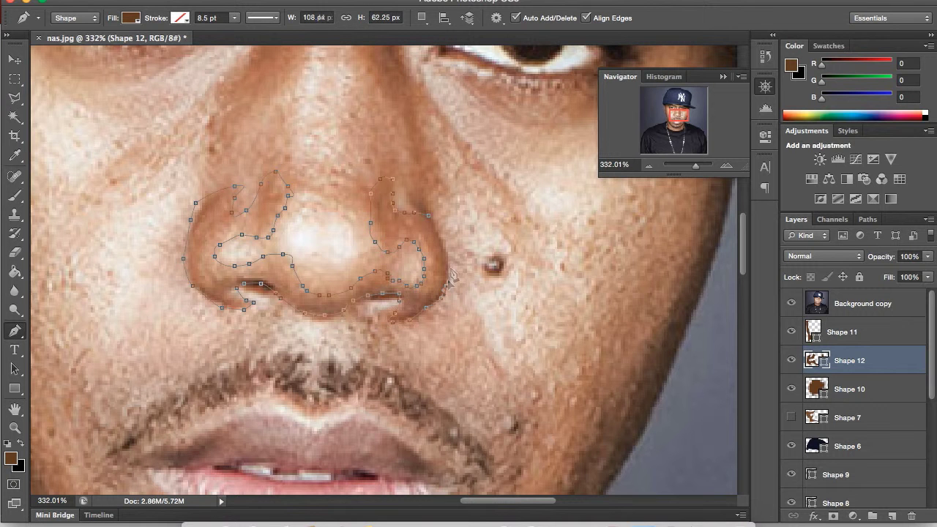
# Check the shading against the photo, then draw the left and right nostril shapes
pyautogui.click(791, 303)
pyautogui.click(841, 304)
pyautogui.click(791, 303)
pyautogui.click(791, 303)
pyautogui.click(791, 303)
pyautogui.click(841, 331)
pyautogui.click(239, 278)
pyautogui.click(266, 290)
pyautogui.click(389, 296)
pyautogui.click(791, 303)
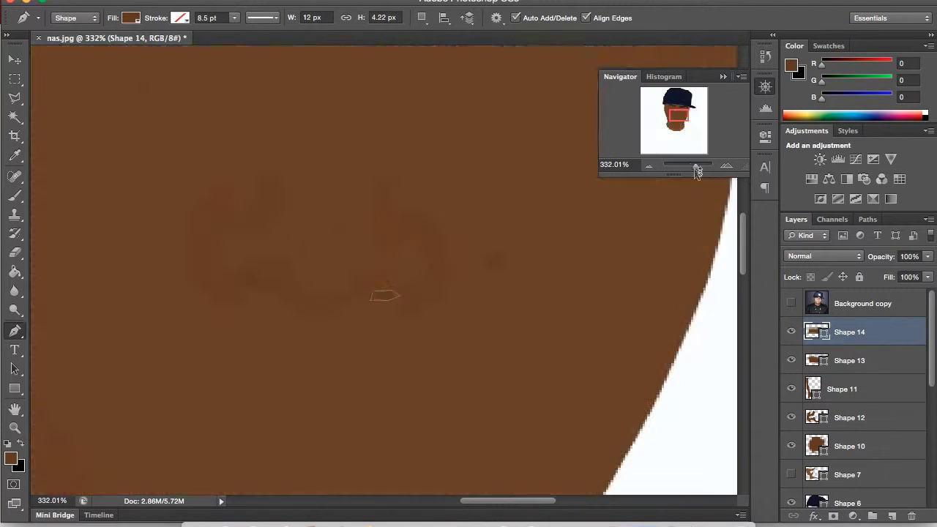
# Give the nostril shapes a Color Overlay of dark brown #593417
pyautogui.doubleClick(15, 409)
pyautogui.click(814, 516)
pyautogui.click(842, 442)
pyautogui.click(766, 203)
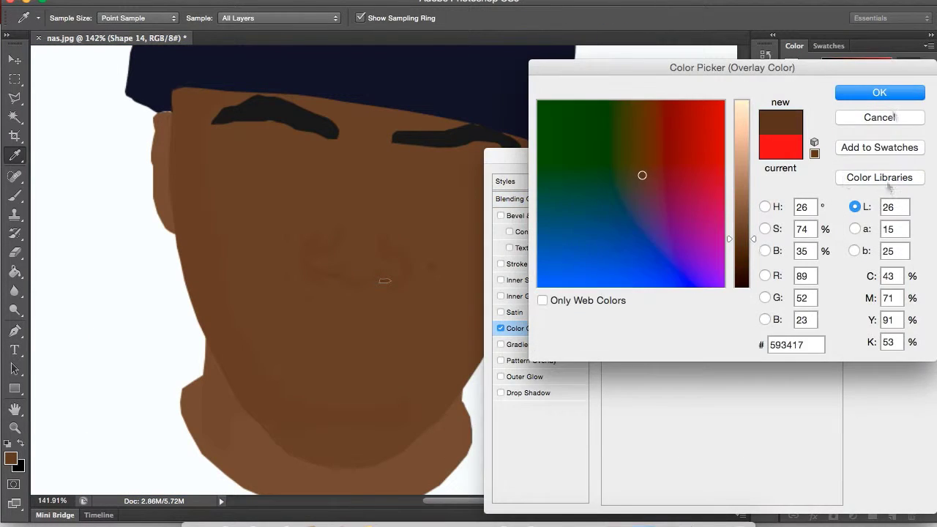
pyautogui.press('Return')
pyautogui.press('Return')
pyautogui.click(849, 388)
# Lower the nose shading layer's opacity to 28%
pyautogui.click(856, 303)
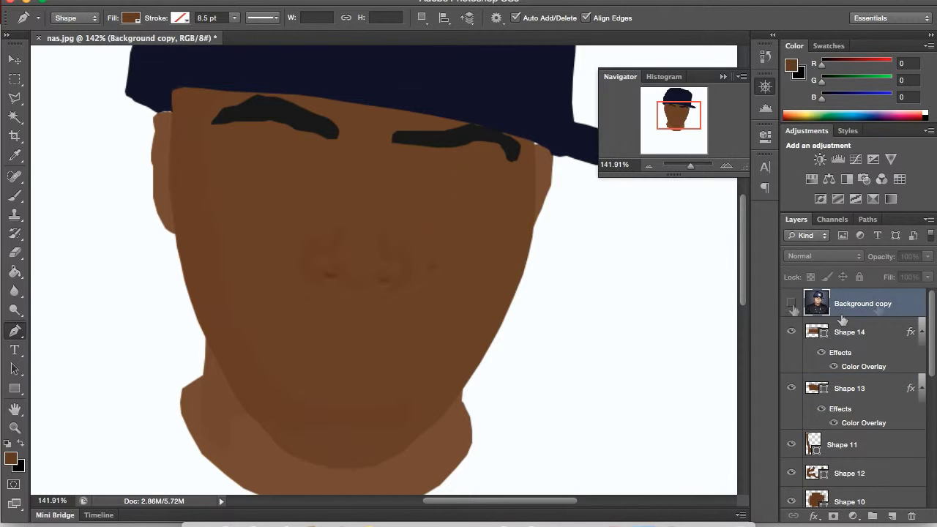
pyautogui.click(791, 303)
pyautogui.doubleClick(791, 303)
pyautogui.doubleClick(791, 303)
pyautogui.click(791, 303)
pyautogui.click(848, 472)
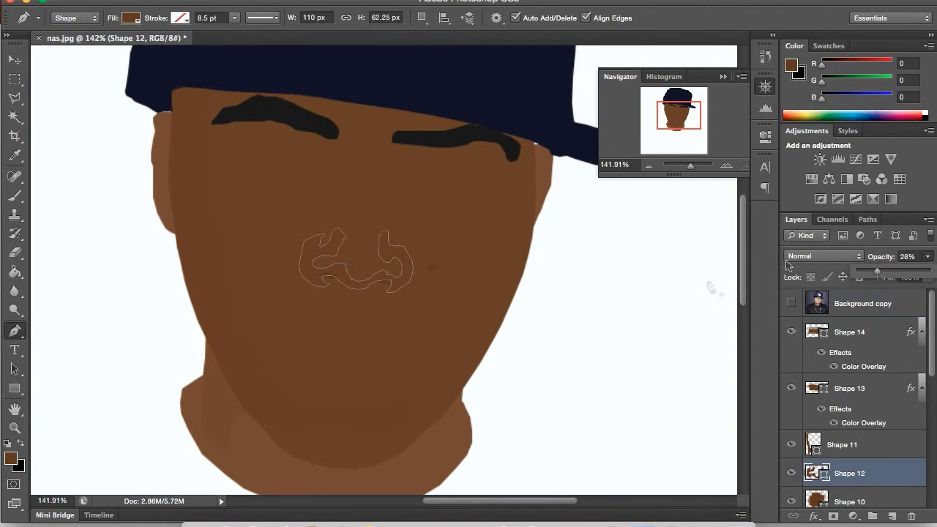
pyautogui.click(856, 303)
pyautogui.press('v')
pyautogui.click(849, 472)
pyautogui.moveTo(927, 256); pyautogui.dragTo(885, 273)
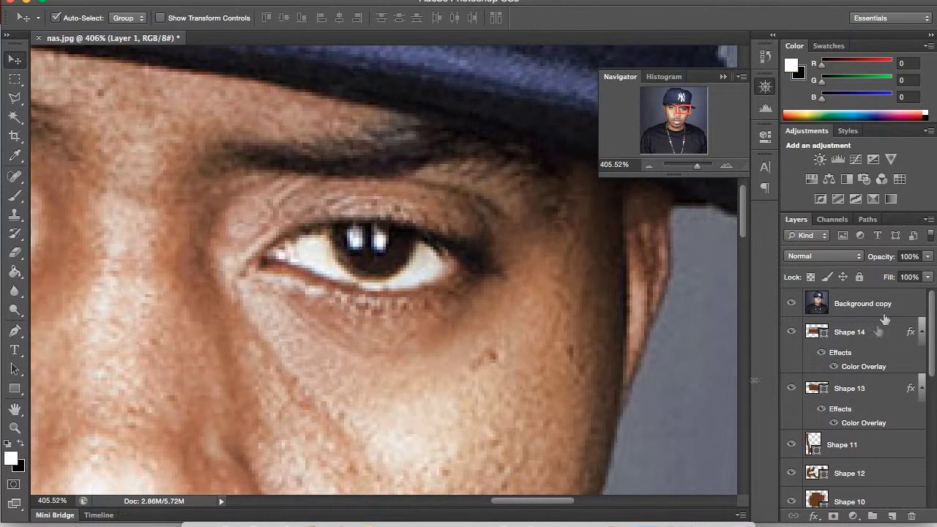
# On a new layer, pen-trace the white eyeball shape
pyautogui.hotkey('ctrl', 'shift', 'alt', 'n')
pyautogui.press('p')
pyautogui.click(439, 241)
pyautogui.click(415, 235)
pyautogui.click(392, 227)
pyautogui.click(362, 223)
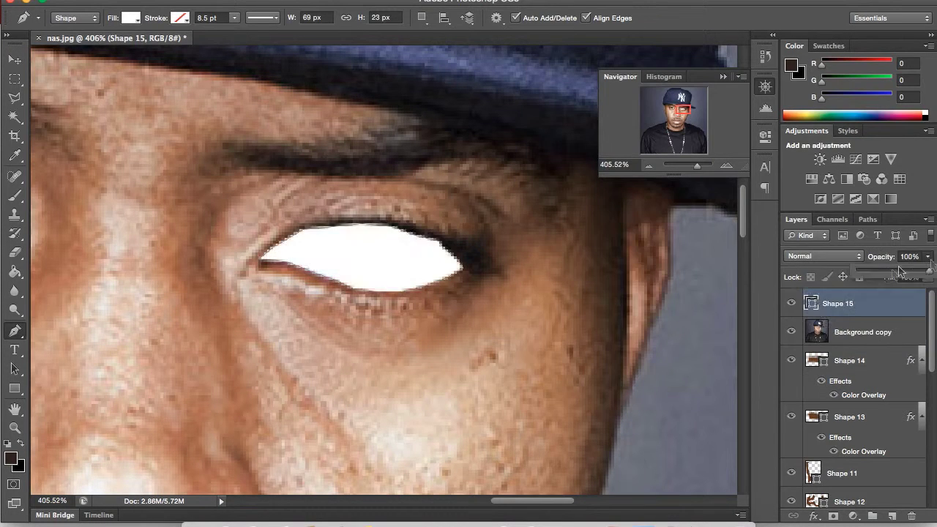
# Move the dark-brown iris beneath the photo layer and add two white highlight shapes
pyautogui.hotkey('ctrl', '[')
pyautogui.hotkey('ctrl', '[')
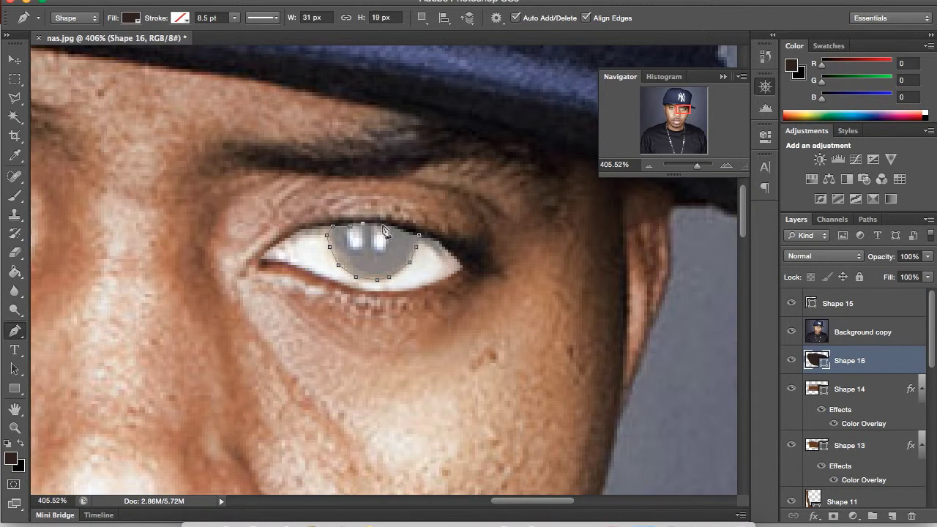
pyautogui.press('d')
pyautogui.press('x')
pyautogui.click(354, 237)
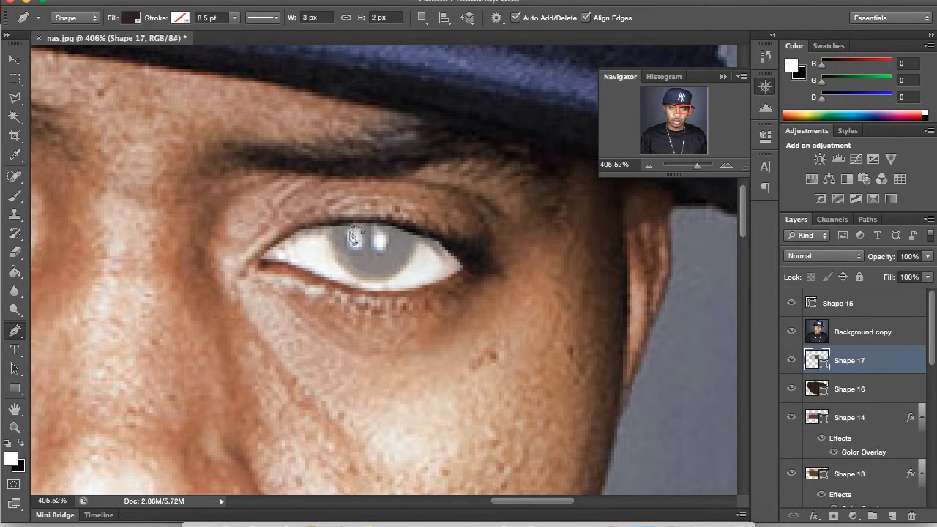
pyautogui.click(382, 236)
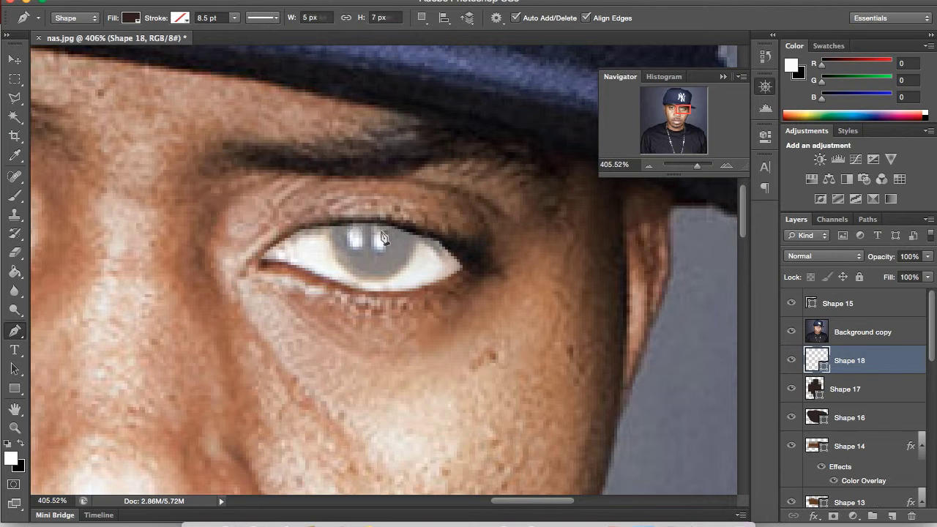
# Trace the black upper eyelid lash line, then frame both eyes with the photo showing
pyautogui.click(22, 444)
pyautogui.click(417, 226)
pyautogui.click(334, 221)
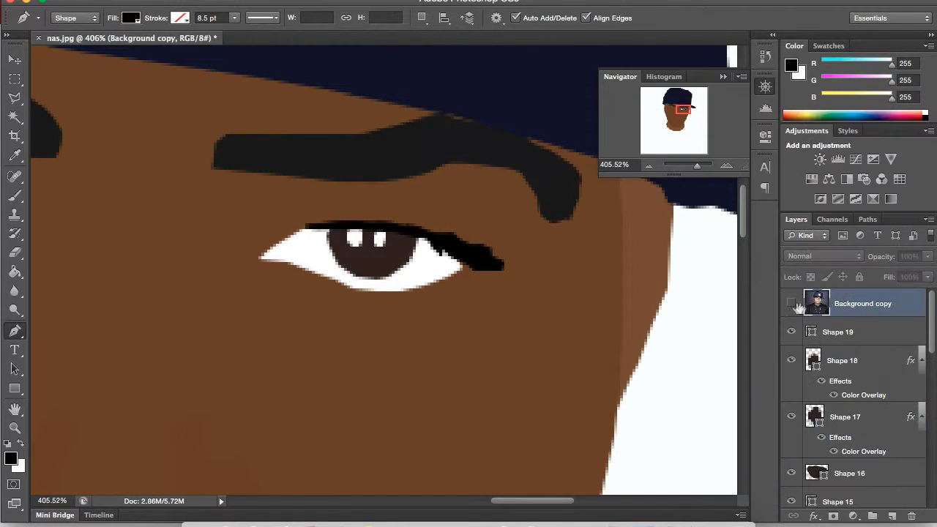
pyautogui.click(791, 303)
pyautogui.moveTo(690, 165); pyautogui.dragTo(697, 169)
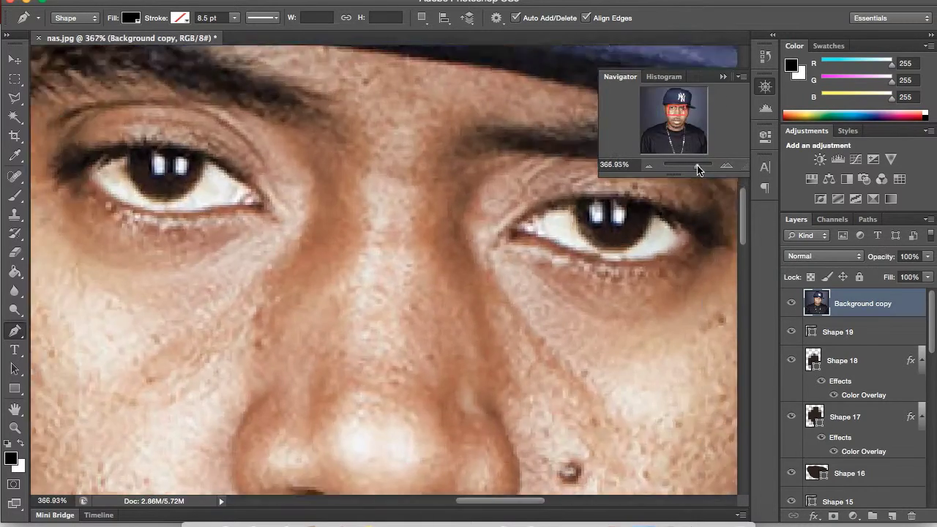
# Draw the second eye's lash line and its iris in a sampled dark brown
pyautogui.scroll(3, 356, 300)
pyautogui.click(356, 300)
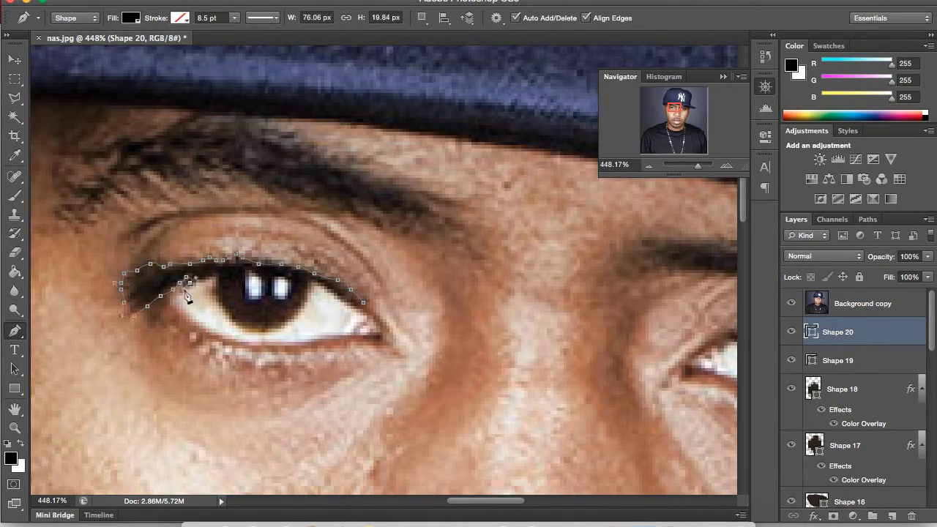
pyautogui.click(10, 458)
pyautogui.click(220, 303)
pyautogui.click(873, 92)
pyautogui.click(311, 280)
pyautogui.click(262, 330)
pyautogui.click(219, 293)
# Add two white catchlight shapes on the second iris
pyautogui.click(21, 444)
pyautogui.click(253, 285)
pyautogui.click(282, 285)
pyautogui.click(285, 294)
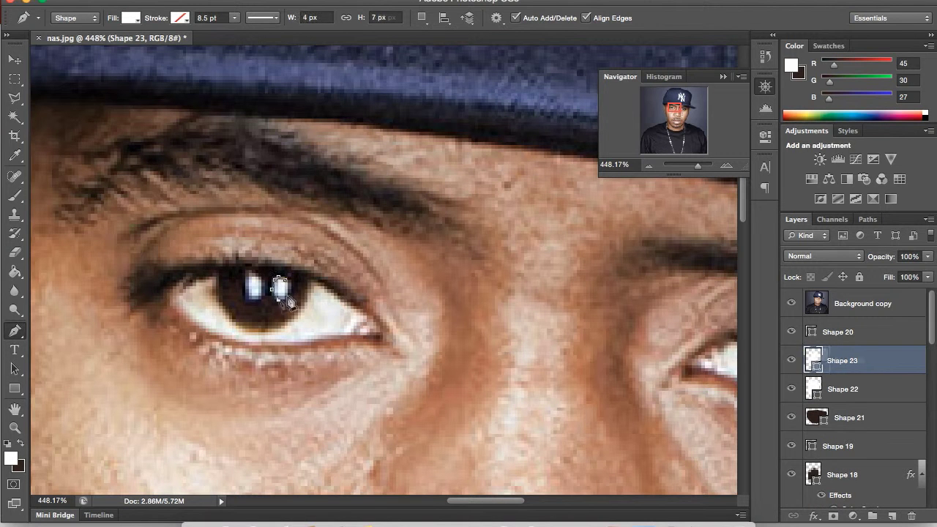
# Draw the curved lower eyelid line and review both eyes with the photo hidden
pyautogui.click(868, 433)
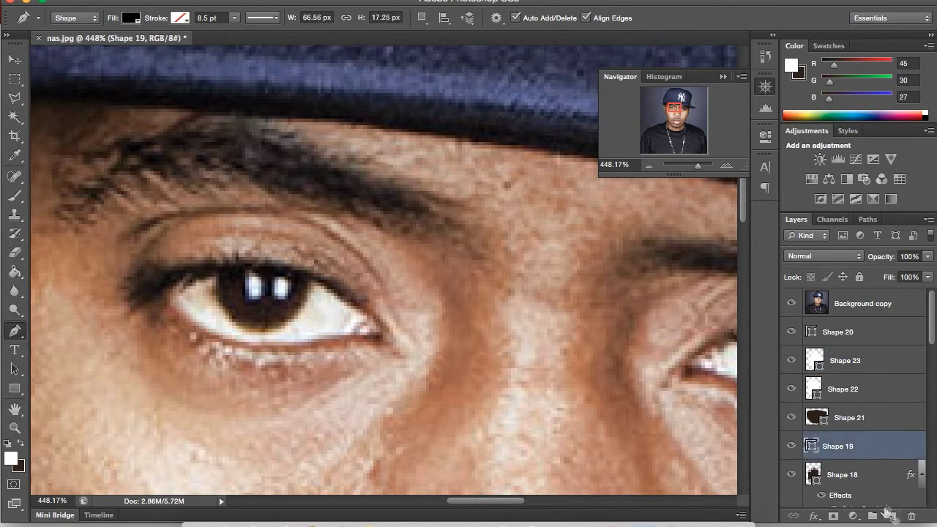
pyautogui.click(380, 335)
pyautogui.moveTo(338, 336); pyautogui.dragTo(309, 348)
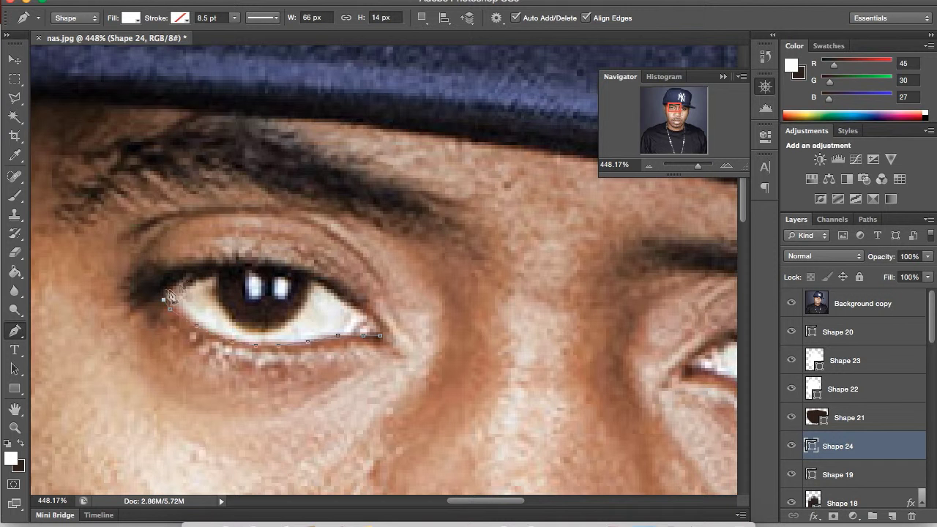
pyautogui.click(791, 303)
pyautogui.scroll(-5, 796, 310)
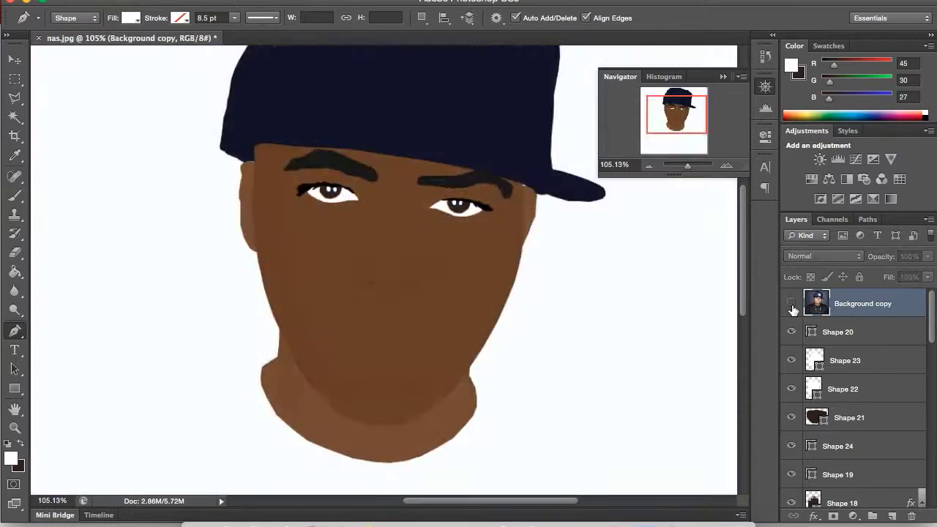
# Check the nose-bridge shading with the photo hidden and open its layer style settings
pyautogui.click(791, 303)
pyautogui.scroll(4, 791, 306)
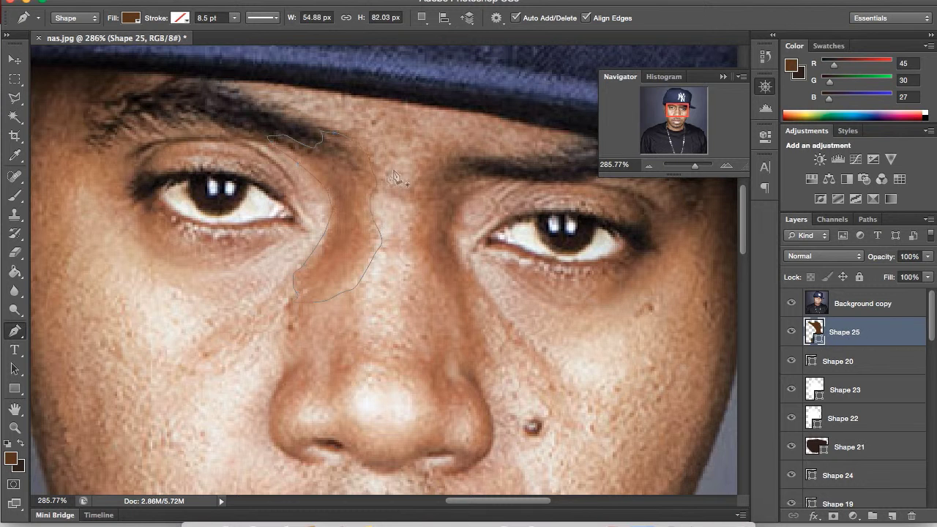
pyautogui.click(792, 303)
pyautogui.moveTo(695, 167); pyautogui.dragTo(689, 169)
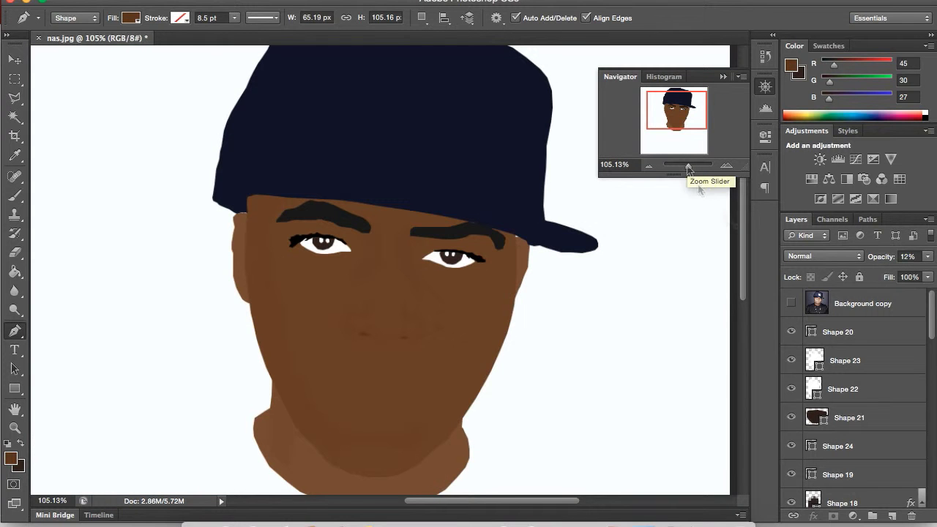
pyautogui.press('v')
pyautogui.doubleClick(405, 324)
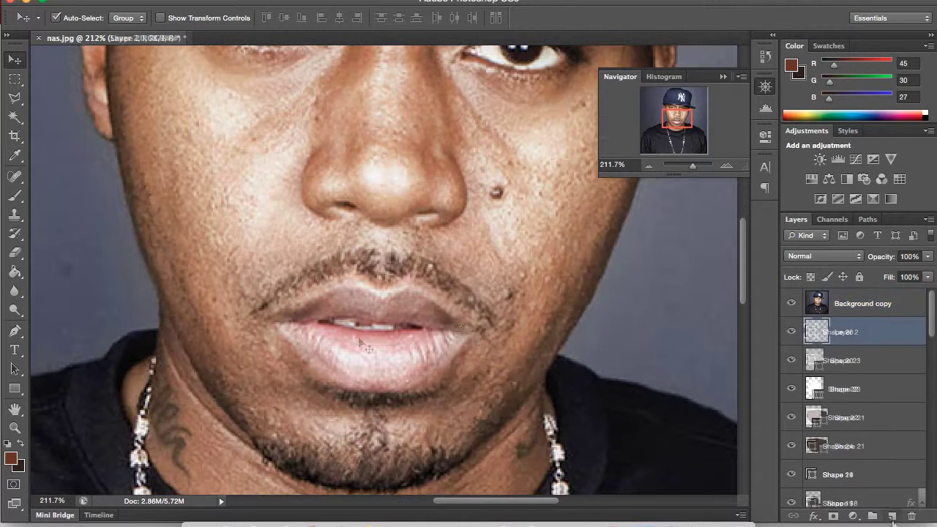
# Outline the lips, including the lower lip's corner and bottom edge, as a reddish-brown shape
pyautogui.click(318, 291)
pyautogui.click(293, 312)
pyautogui.click(278, 320)
pyautogui.click(288, 335)
pyautogui.click(301, 348)
pyautogui.click(312, 361)
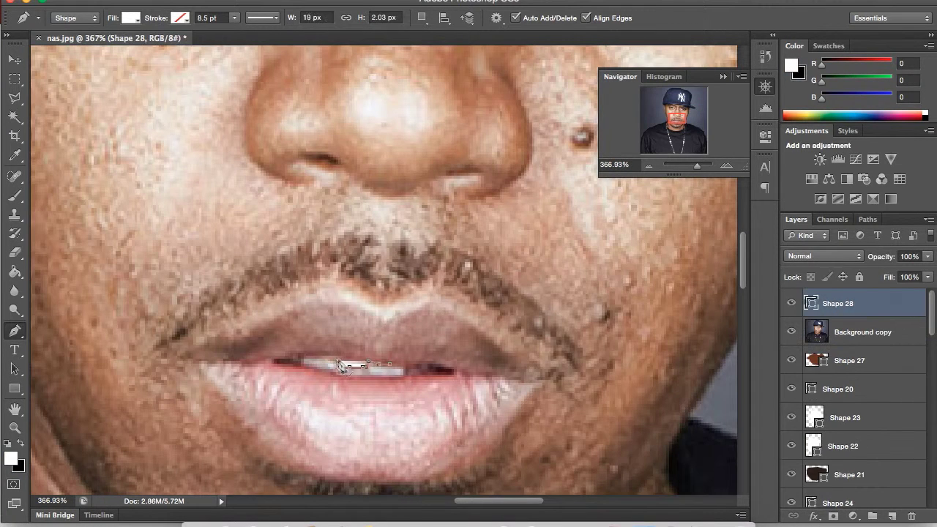
# Trace the upper teeth as a white shape
pyautogui.click(300, 357)
pyautogui.click(322, 360)
pyautogui.click(338, 368)
pyautogui.click(356, 367)
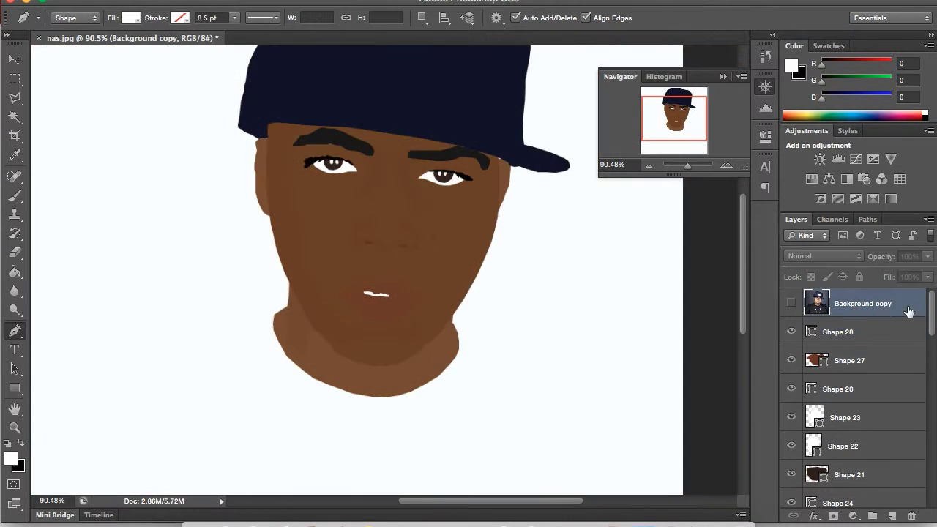
# Hide the Shape 28 teeth layer and set the colour back to black
pyautogui.click(791, 303)
pyautogui.click(791, 302)
pyautogui.click(884, 331)
pyautogui.click(894, 305)
pyautogui.click(791, 303)
pyautogui.click(791, 303)
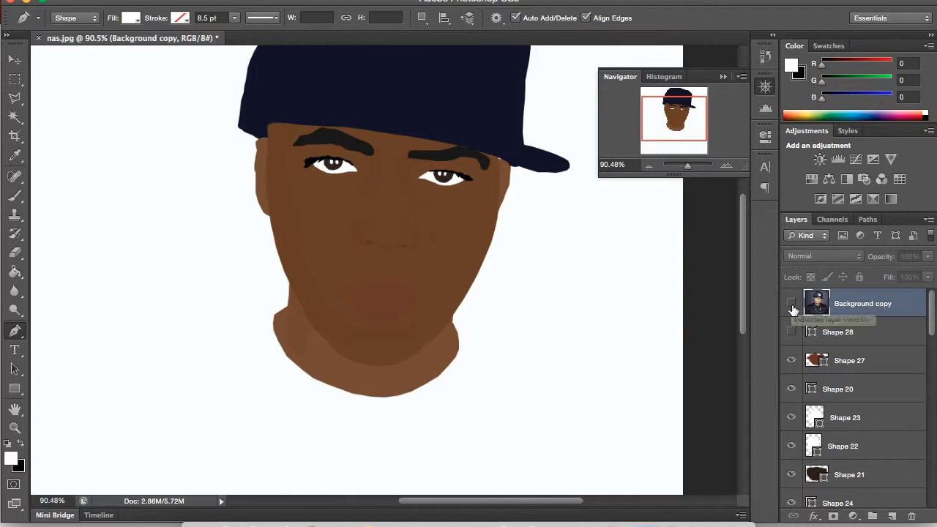
pyautogui.click(791, 303)
pyautogui.click(20, 444)
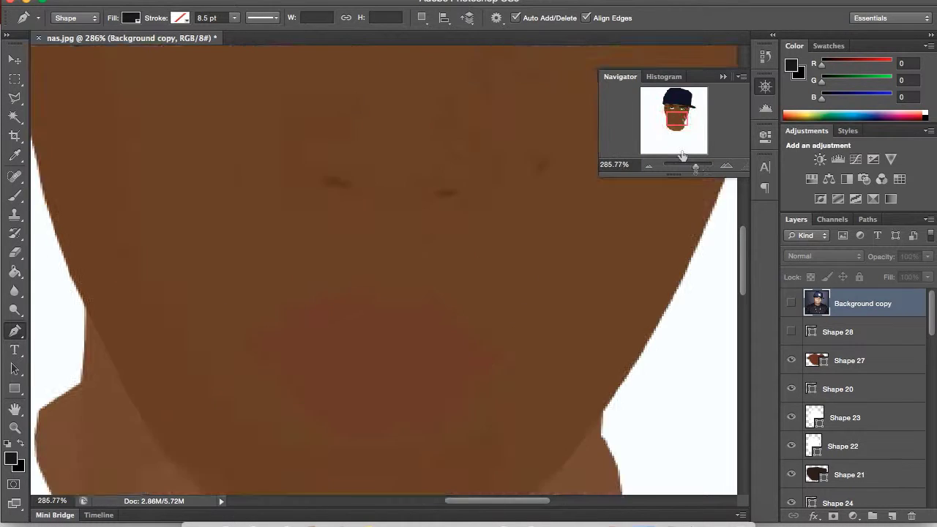
pyautogui.click(853, 331)
# Trace the black mustache and the chin beard along the lower lip
pyautogui.hotkey('ctrl', 'v')
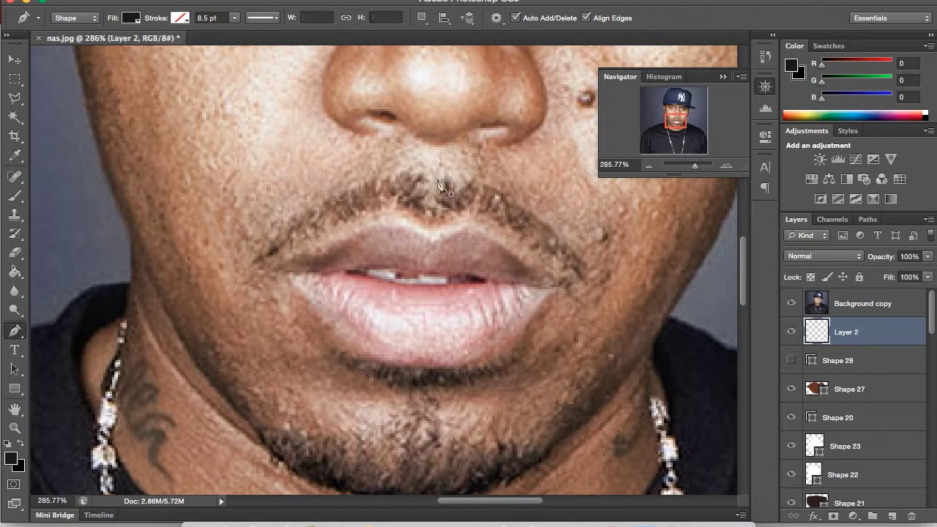
pyautogui.moveTo(450, 220); pyautogui.dragTo(574, 284)
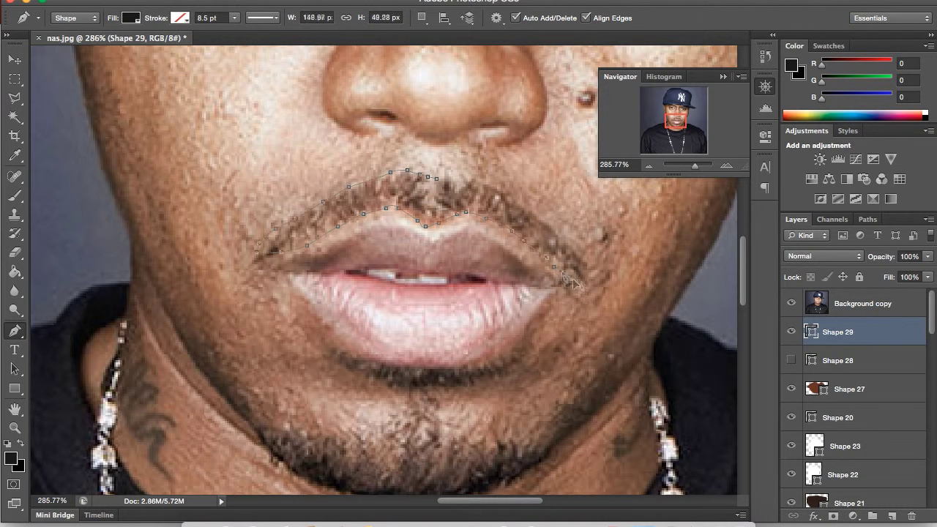
pyautogui.scroll(-2, 437, 379)
pyautogui.moveTo(468, 320)
pyautogui.mouseDown()
pyautogui.moveTo(269, 386)
pyautogui.moveTo(551, 413)
pyautogui.mouseUp()
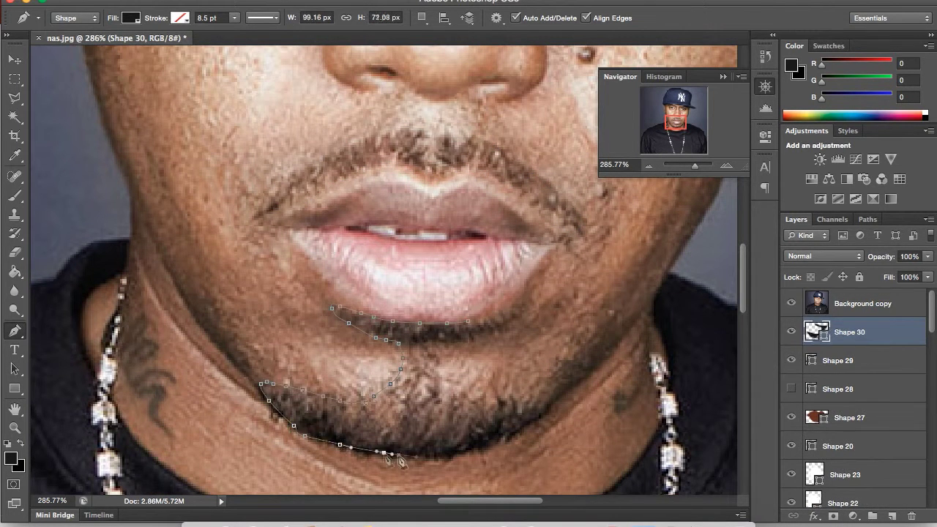
# Fade both facial-hair shape layers to about 8% opacity and view the whole face
pyautogui.click(789, 302)
pyautogui.keyDown('shift'); pyautogui.click(842, 360); pyautogui.keyUp('shift')
pyautogui.moveTo(928, 257); pyautogui.dragTo(870, 279)
pyautogui.hotkey('ctrl', '0')
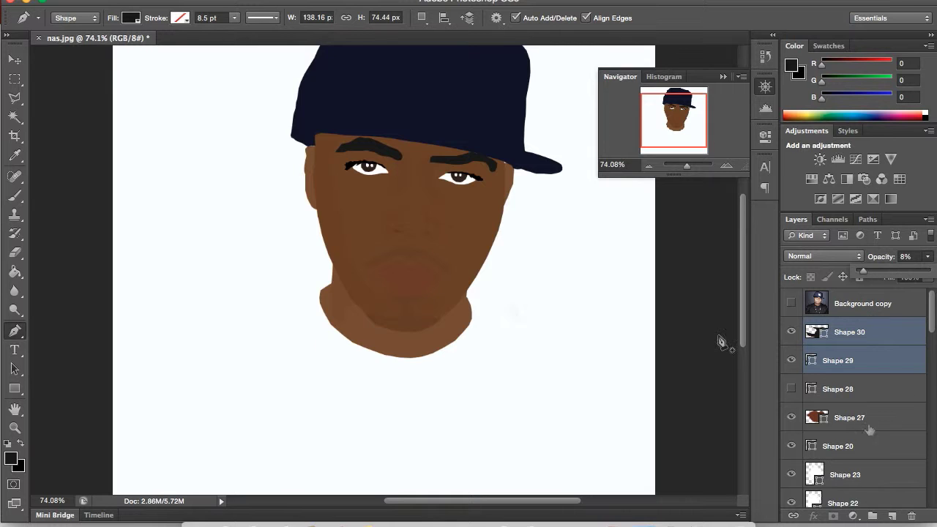